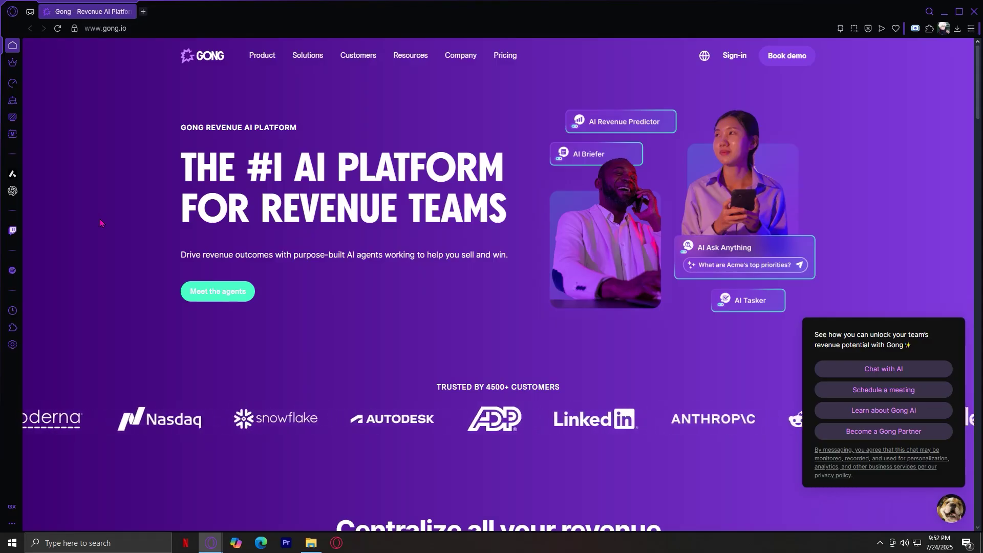
scroll(428, 342, "down", 2)
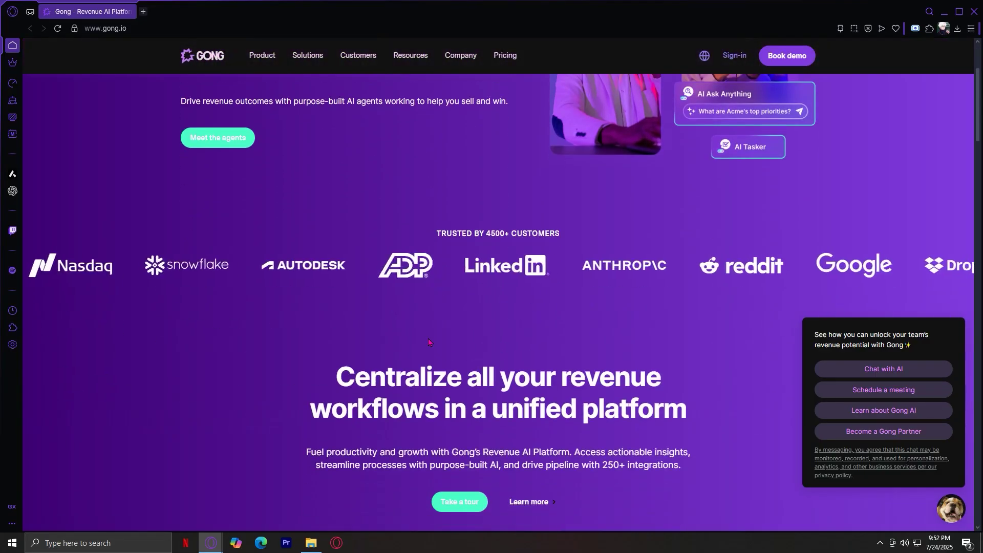
scroll(429, 342, "down", 1)
scroll(538, 315, "down", 1)
scroll(617, 295, "down", 2)
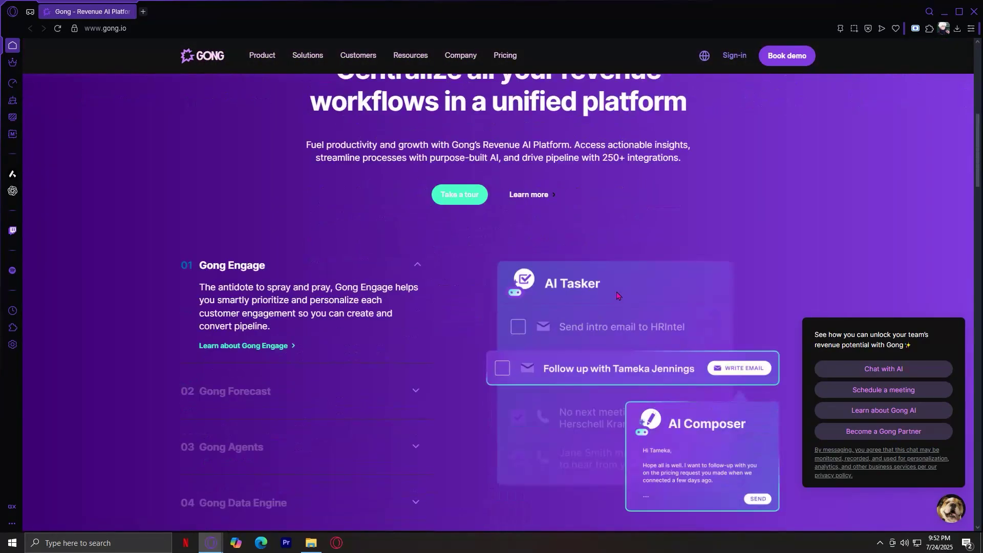
scroll(618, 296, "down", 1)
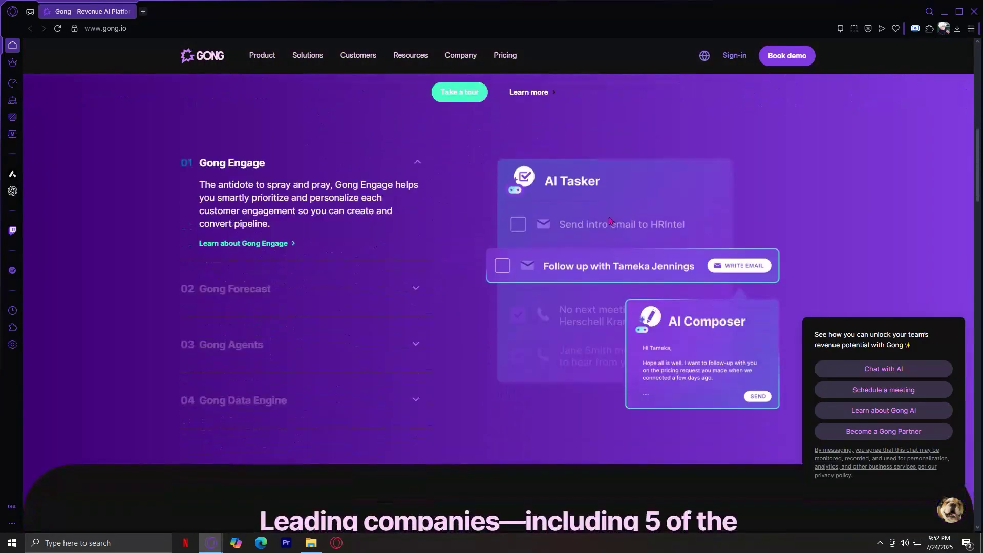
scroll(610, 223, "up", 1)
scroll(615, 225, "up", 3)
scroll(618, 227, "up", 2)
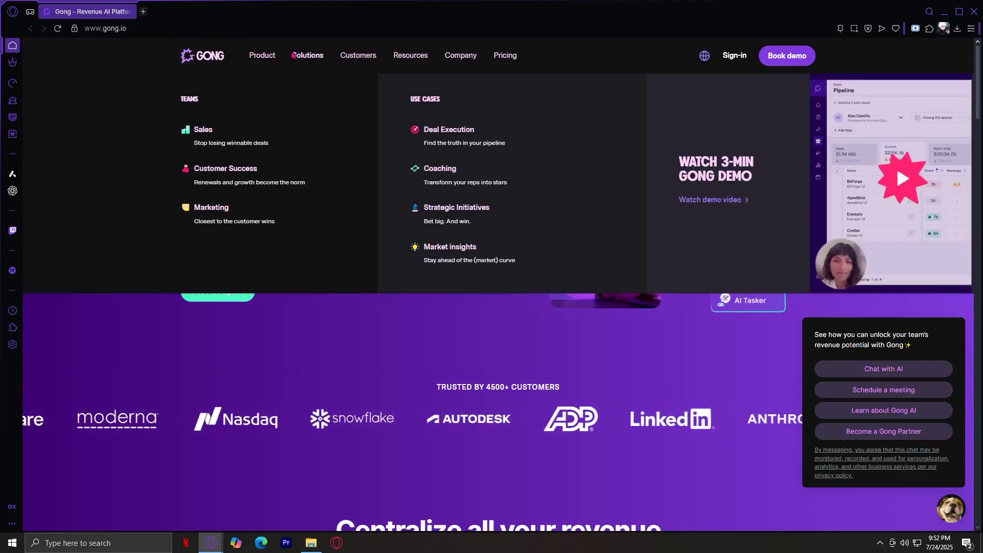
mouse_move(262, 55)
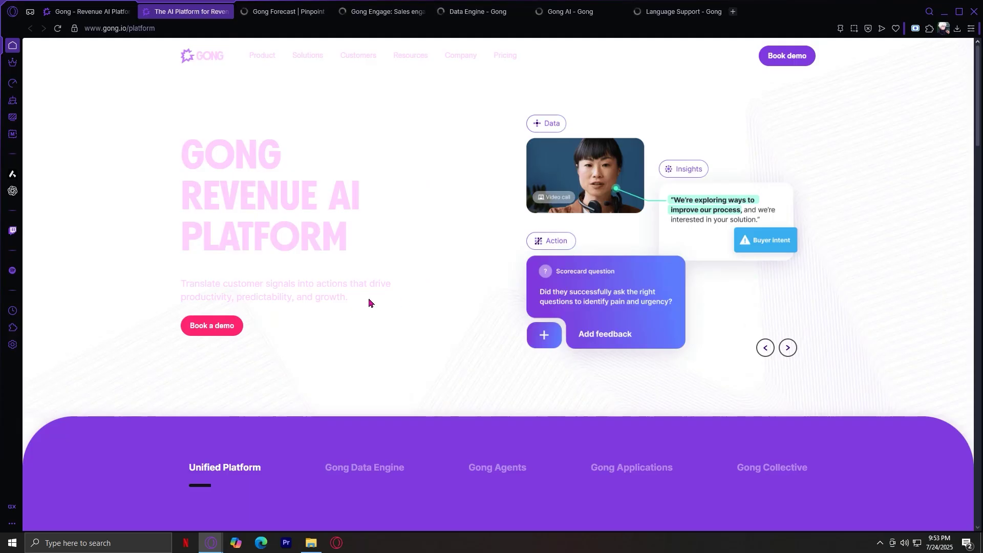
left_click_drag(369, 300, 172, 143)
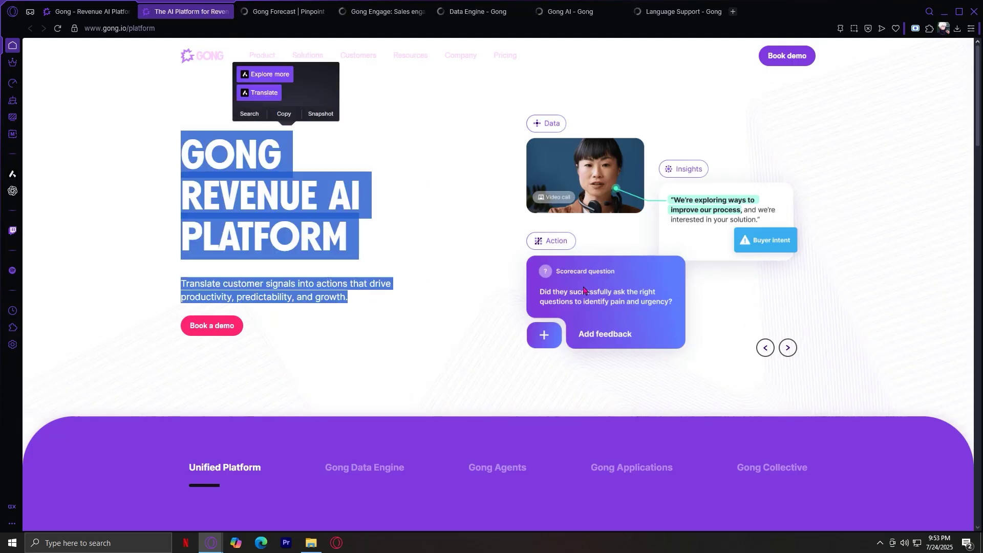
left_click(415, 244)
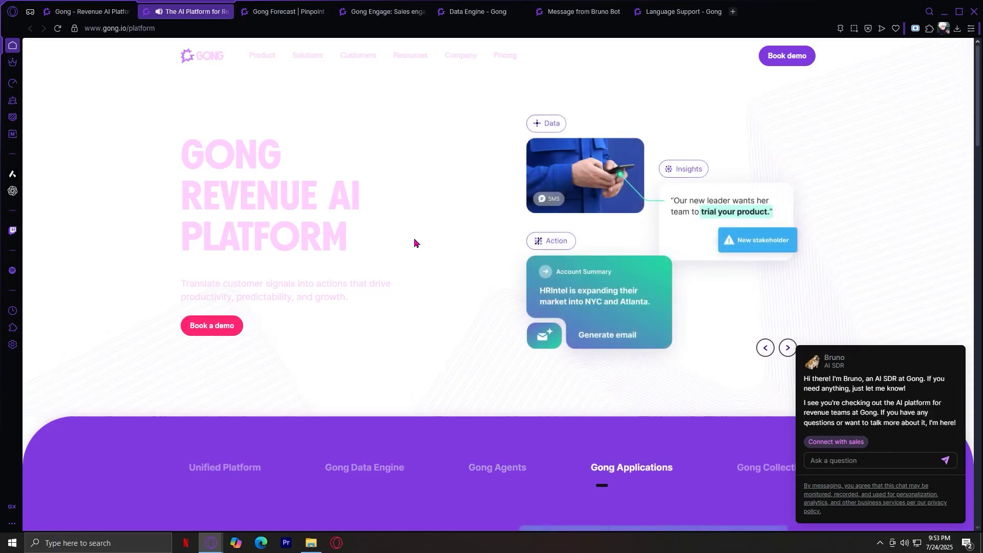
scroll(408, 239, "down", 3)
scroll(403, 237, "down", 2)
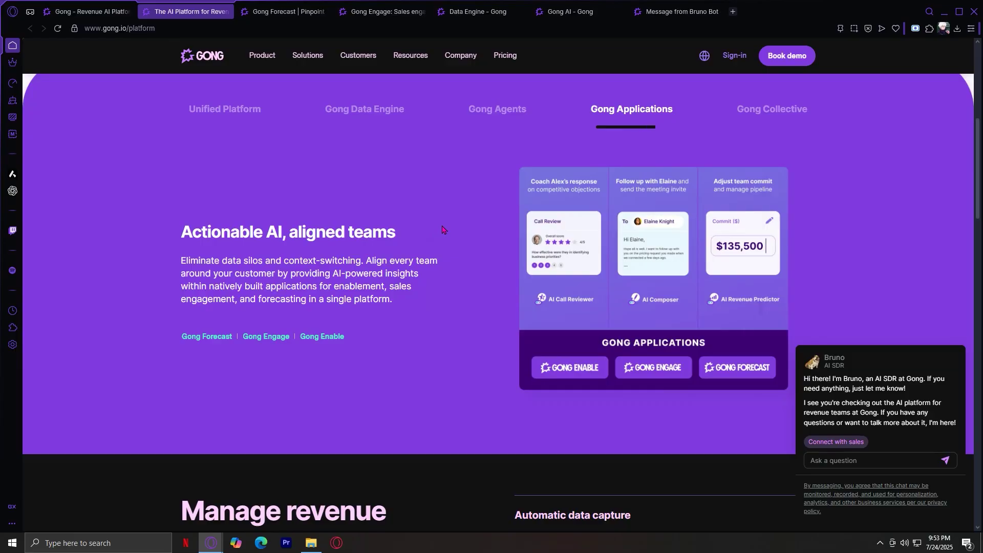
scroll(453, 226, "up", 5)
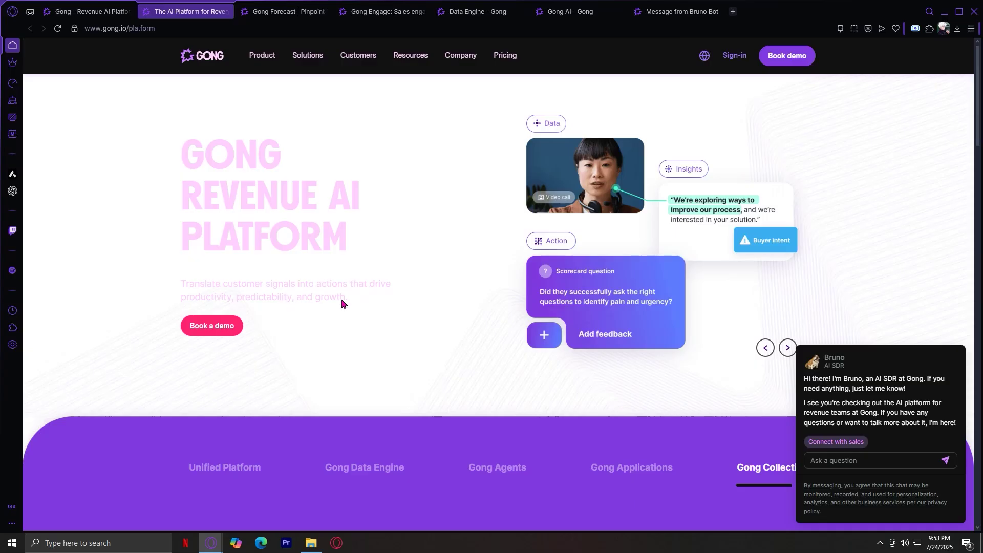
scroll(443, 330, "down", 4)
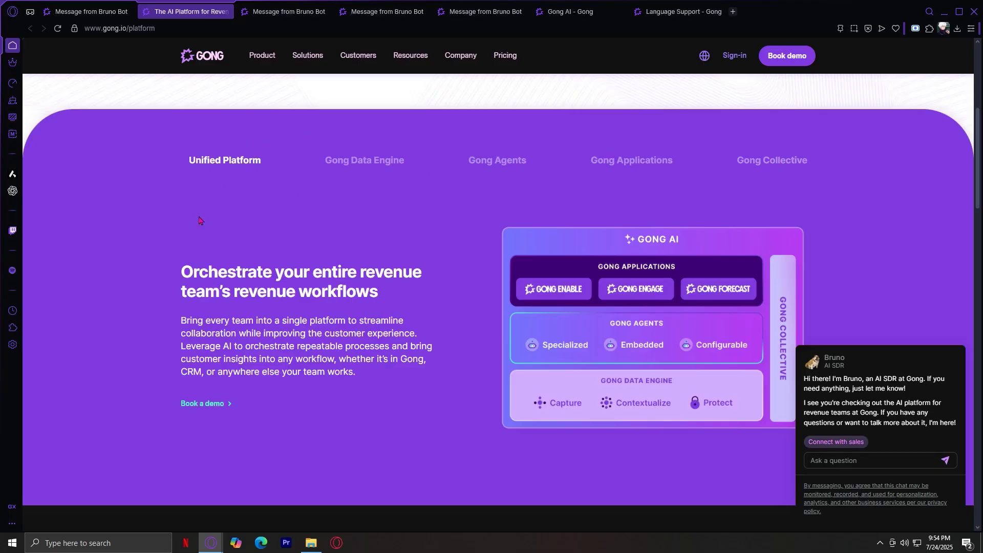
- Read the Unified Platform, Data Engine and Agents sections, highlighting each section's heading
mouse_move(183, 271)
left_mouse_down()
mouse_move(410, 270)
mouse_move(429, 287)
left_mouse_up()
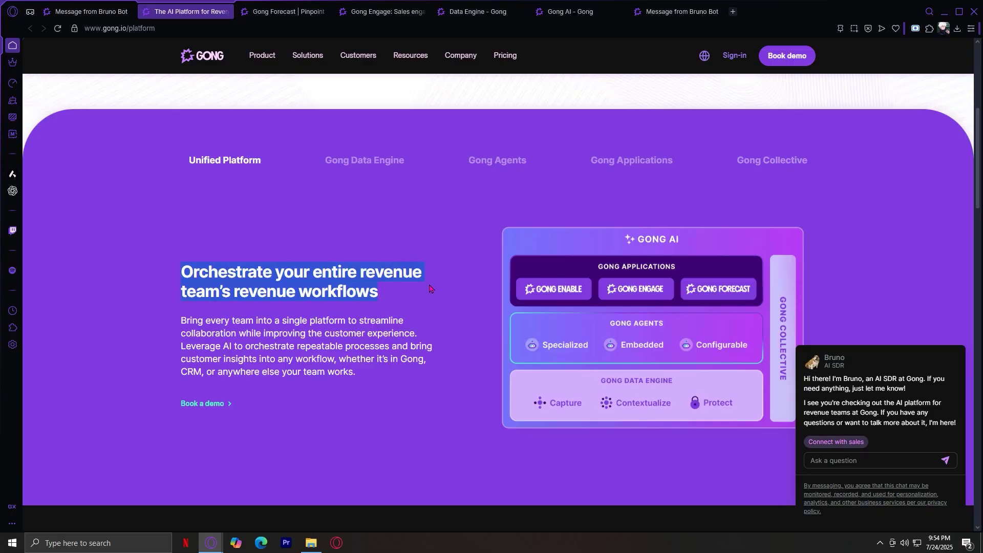
left_click(396, 161)
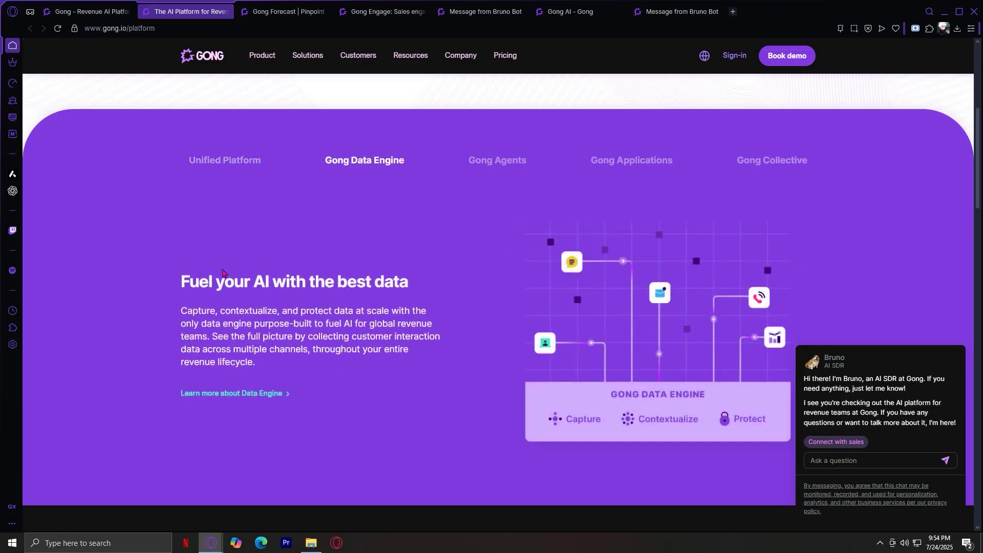
left_click_drag(177, 283, 417, 286)
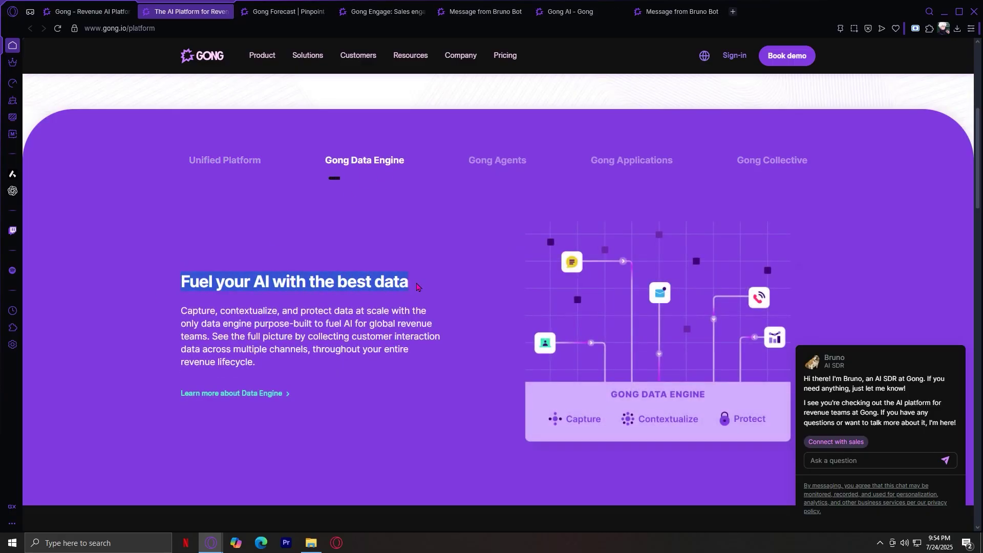
left_click(498, 163)
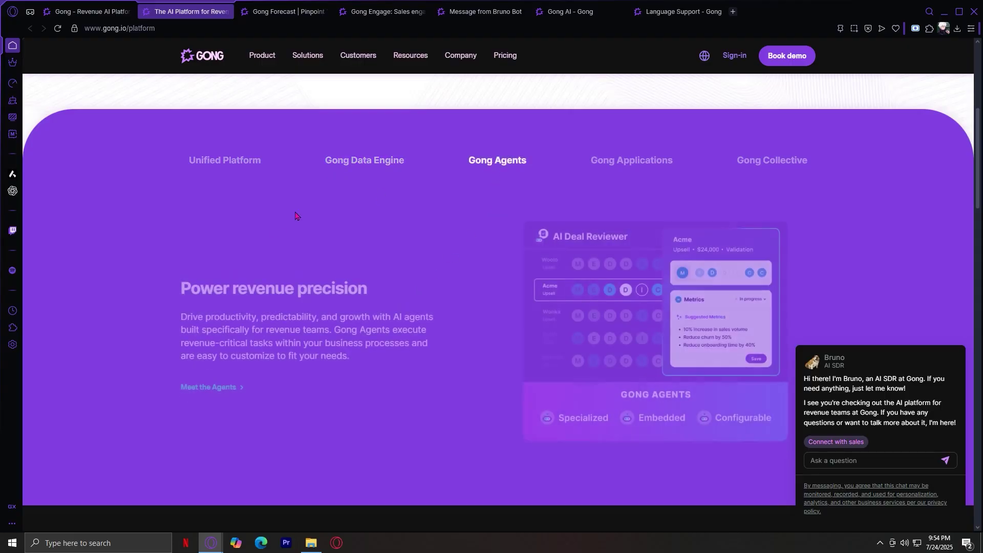
left_click_drag(181, 288, 370, 292)
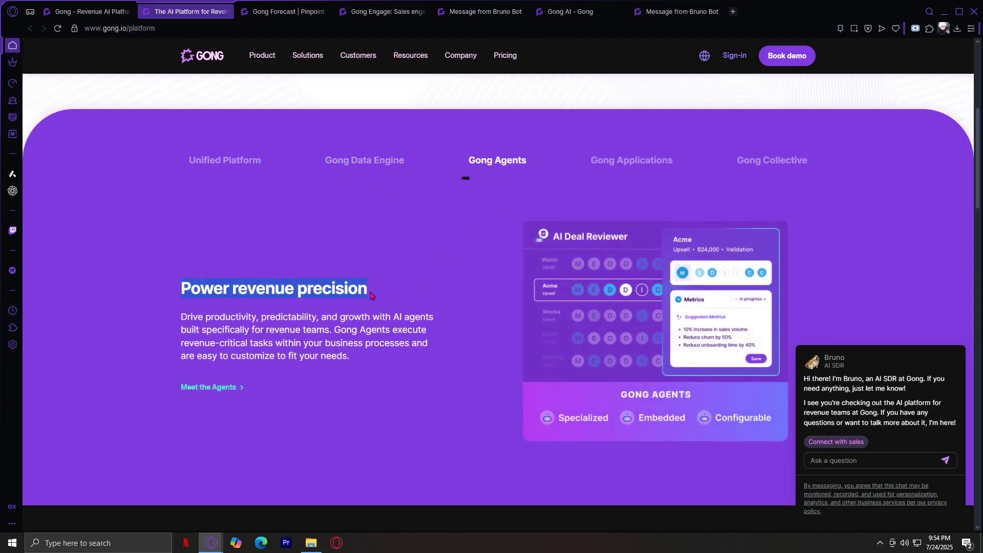
- Read the Applications and Collective sections, then switch to the Gong Forecast tab
left_click(629, 164)
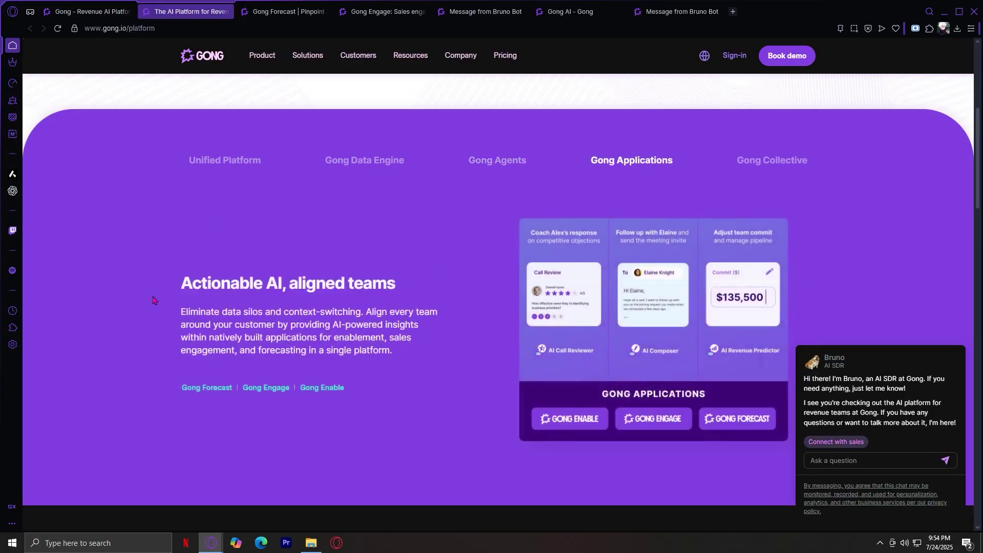
left_click_drag(175, 289, 401, 290)
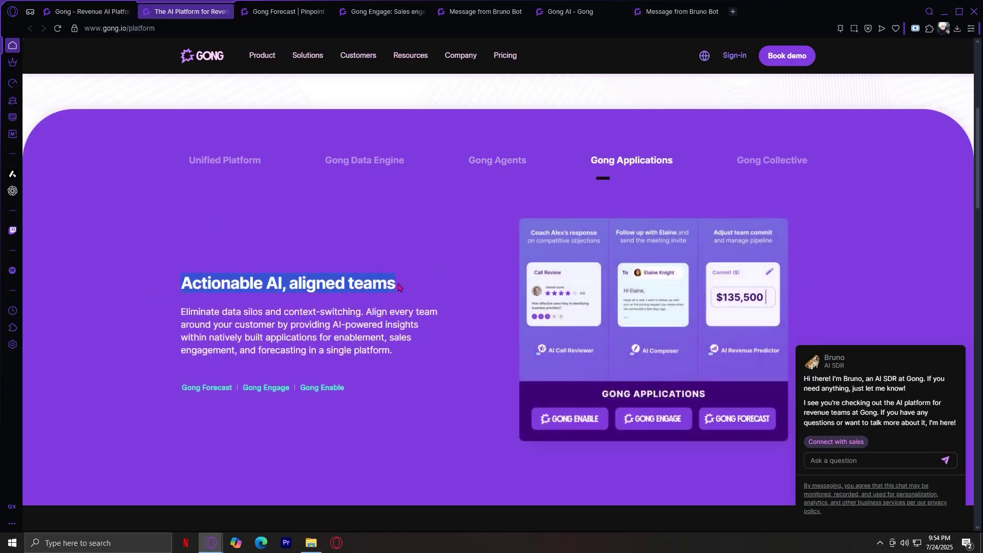
left_click(777, 160)
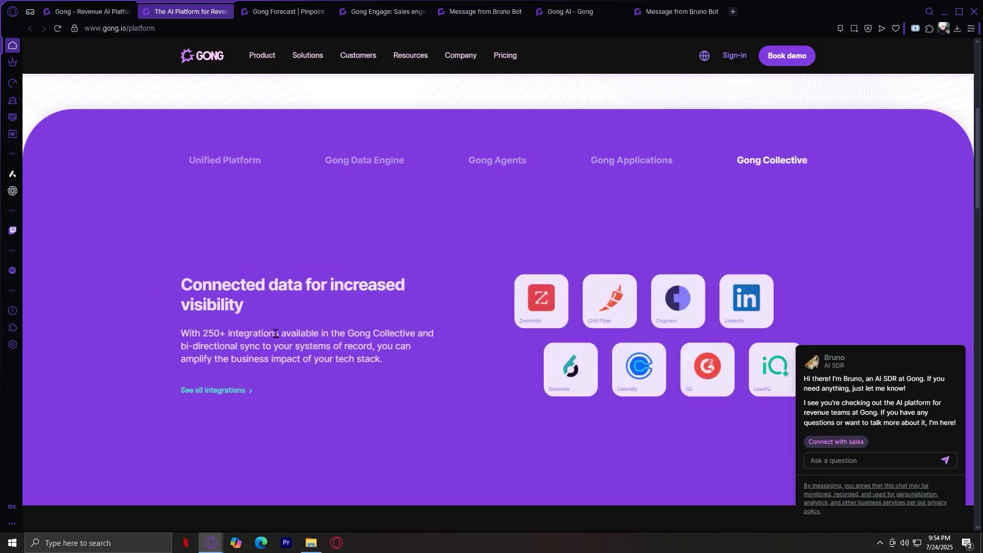
left_click_drag(181, 293, 337, 305)
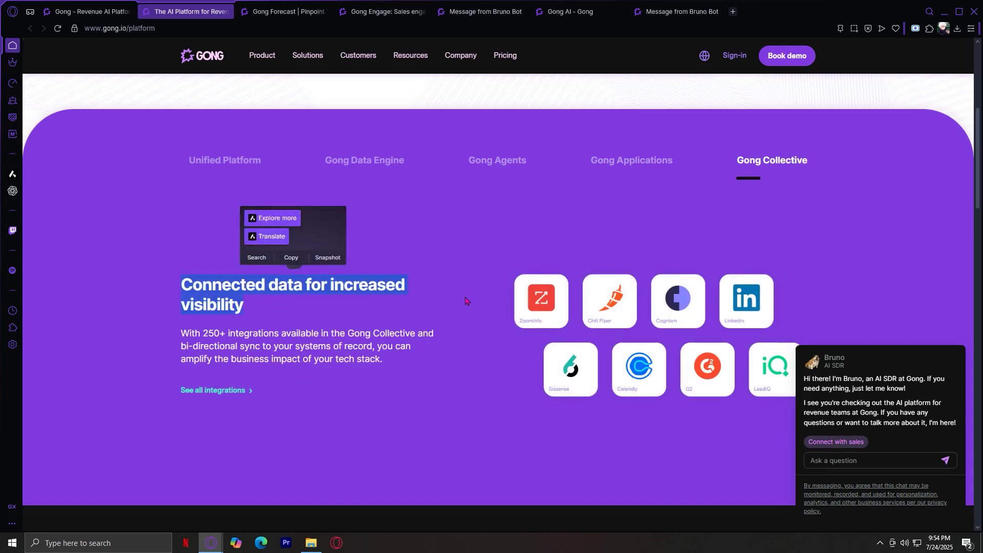
left_click(285, 12)
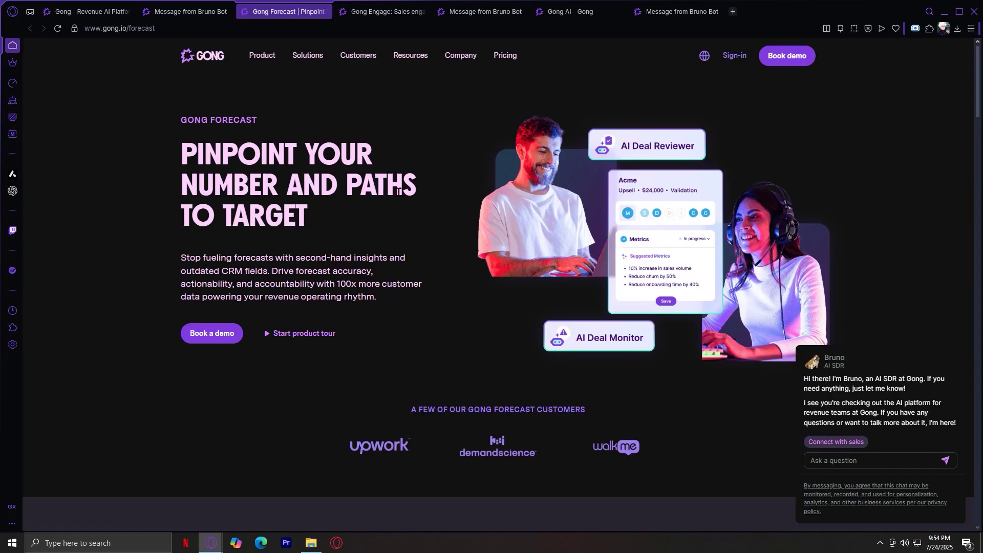
left_click_drag(183, 145, 419, 233)
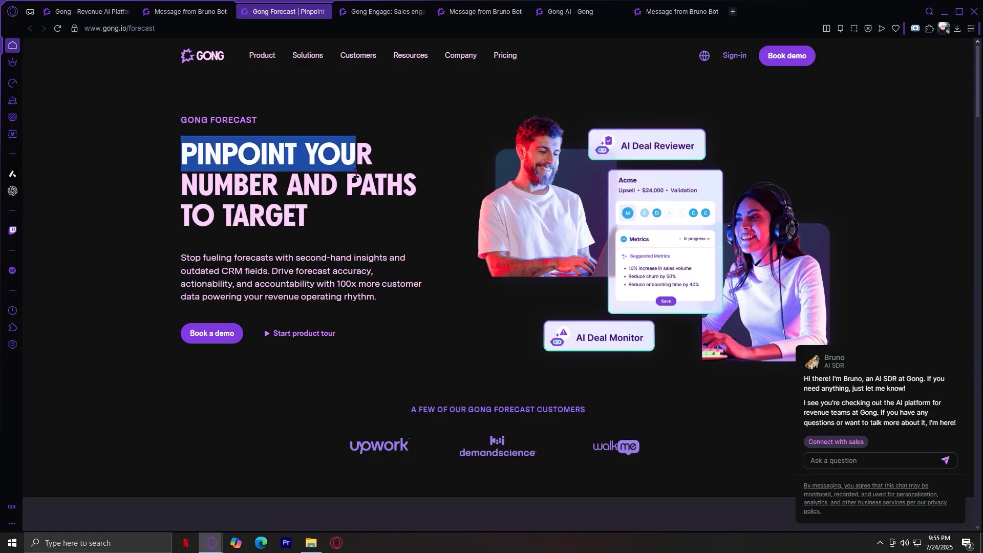
left_click(421, 235)
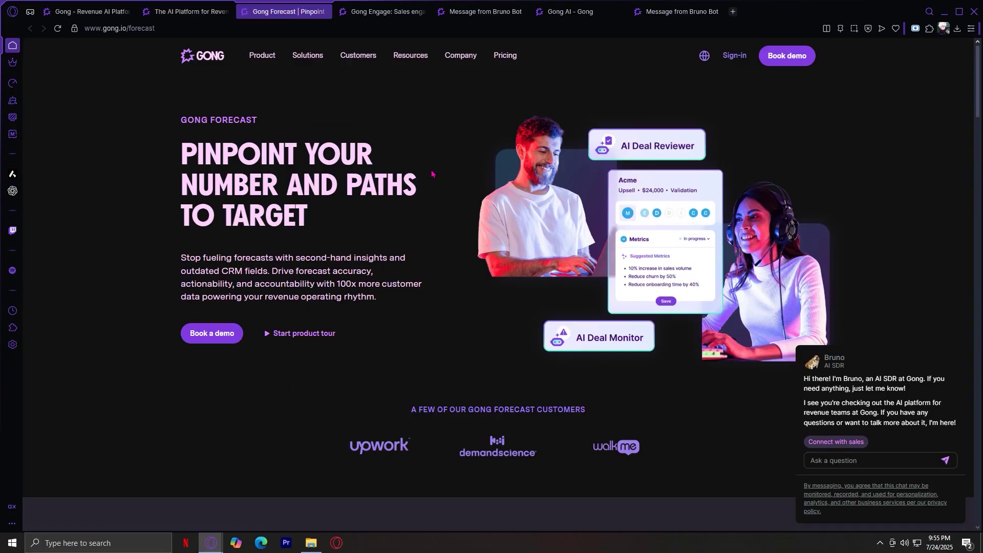
scroll(436, 271, "down", 3)
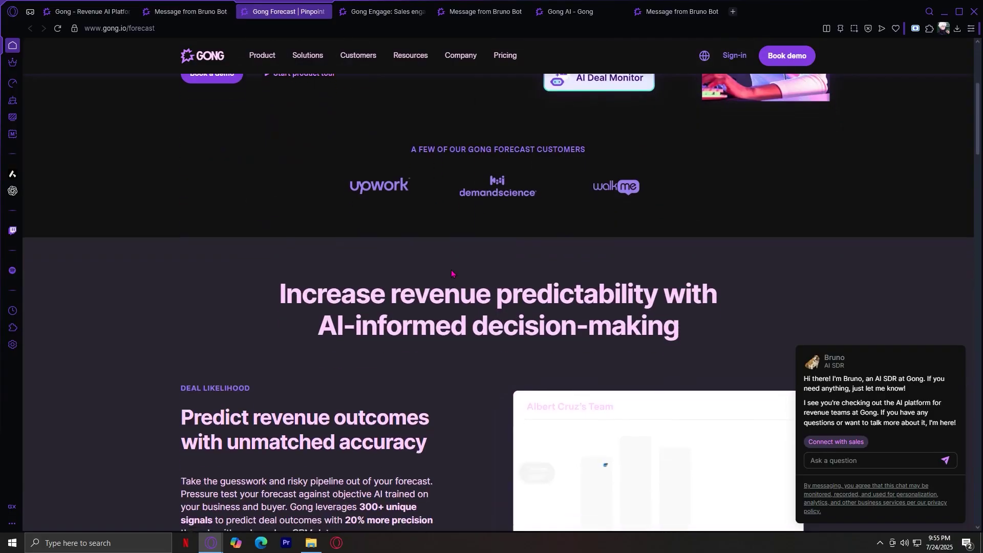
scroll(446, 272, "down", 3)
scroll(455, 271, "down", 3)
scroll(455, 272, "down", 2)
scroll(454, 272, "down", 3)
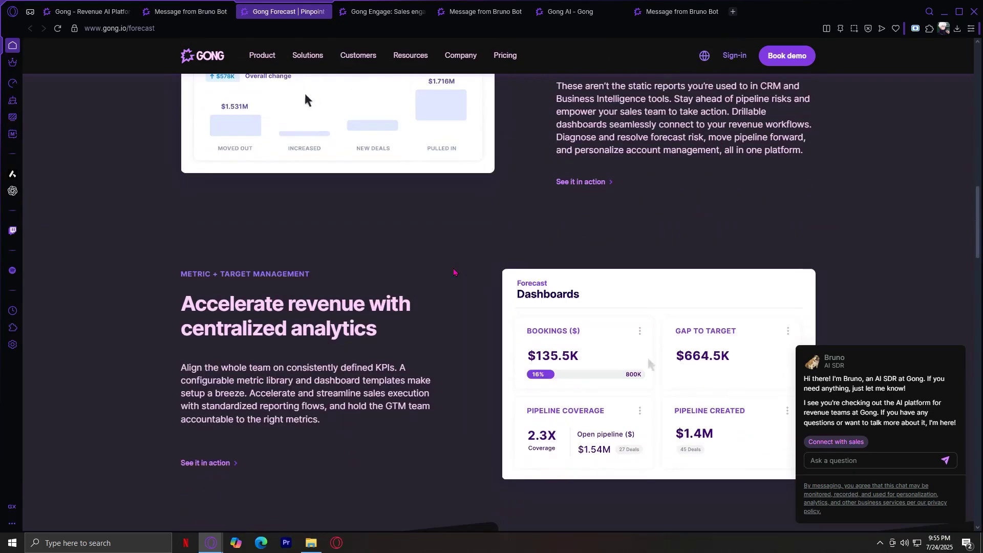
scroll(454, 272, "up", 3)
scroll(454, 272, "up", 3)
scroll(455, 273, "up", 3)
scroll(454, 272, "down", 2)
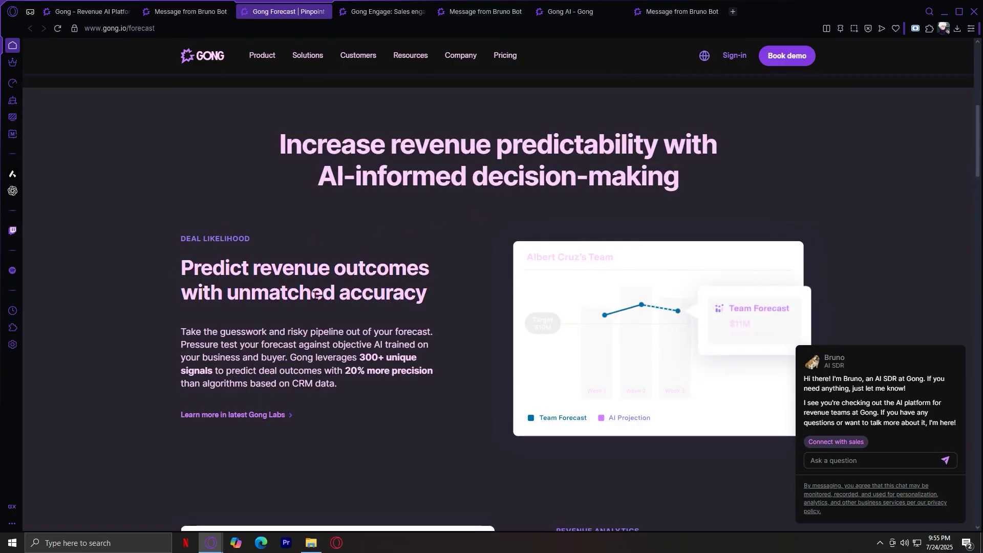
scroll(416, 293, "down", 4)
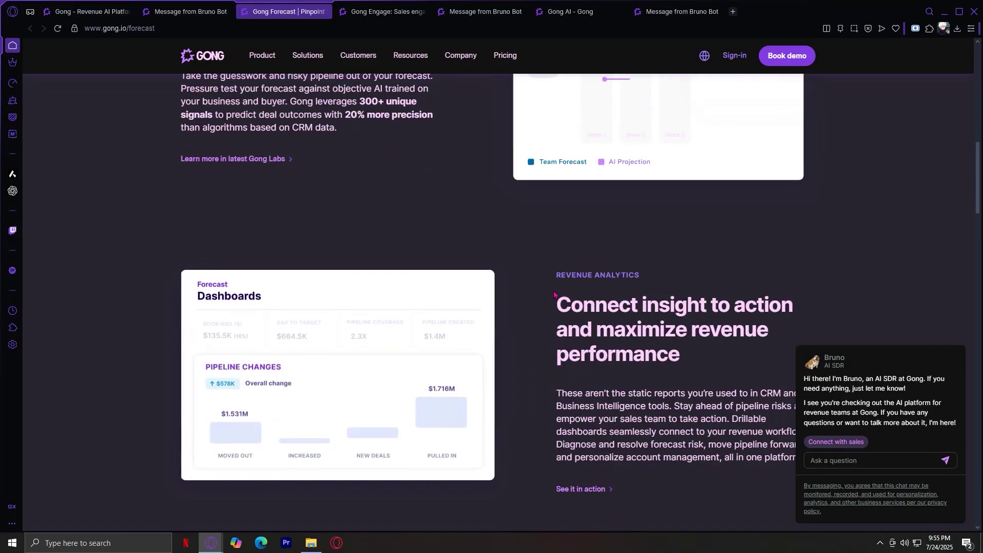
mouse_move(236, 433)
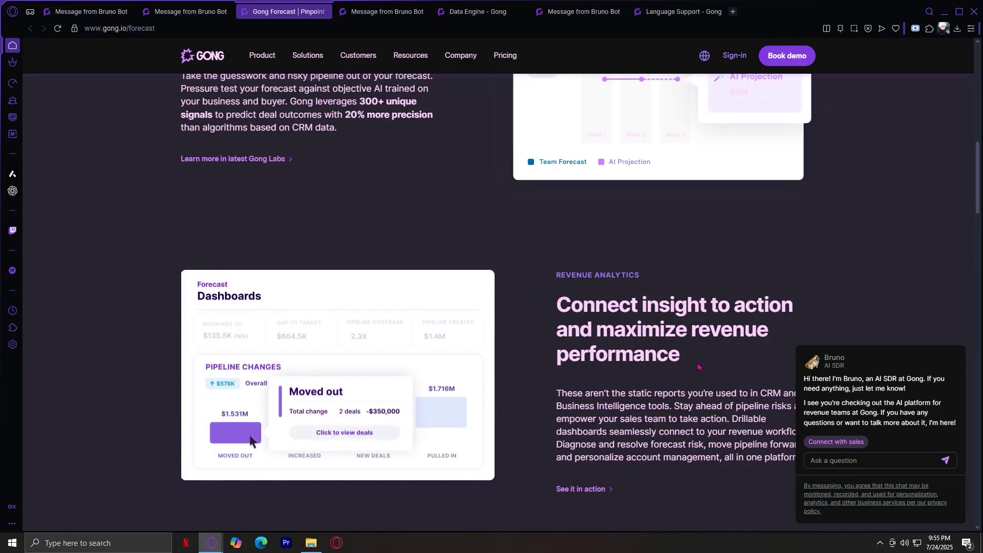
scroll(344, 437, "down", 5)
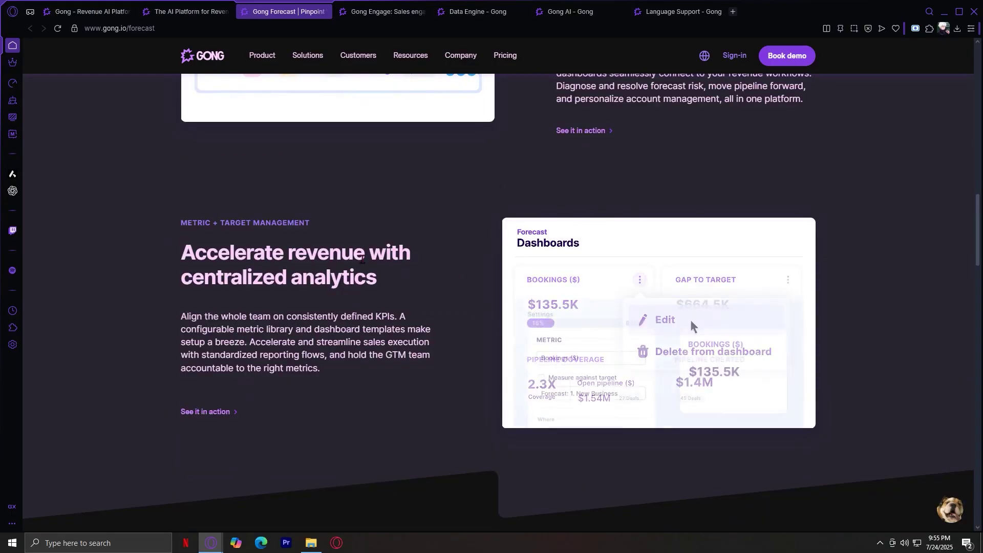
scroll(320, 287, "down", 1)
scroll(369, 285, "down", 2)
scroll(369, 285, "up", 5)
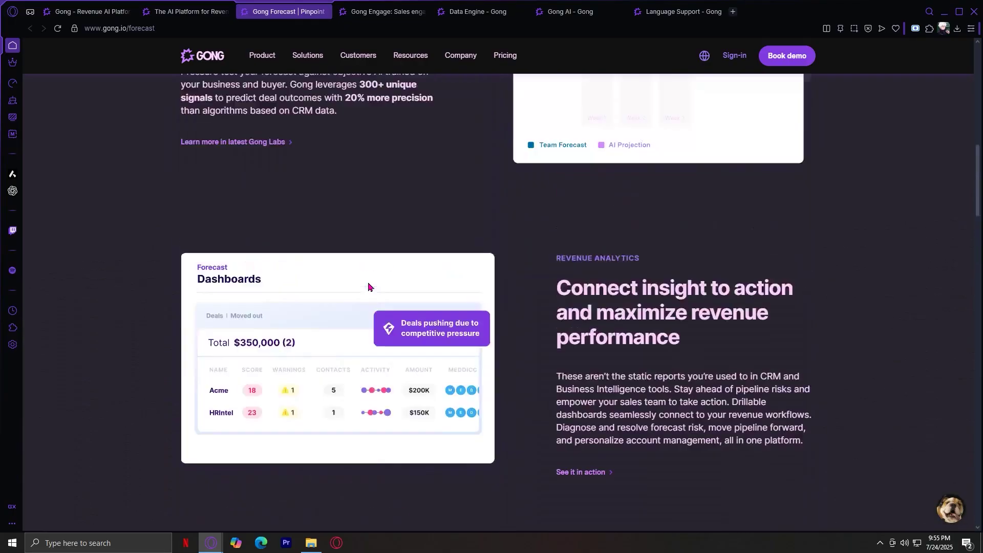
scroll(369, 285, "up", 5)
scroll(666, 240, "up", 4)
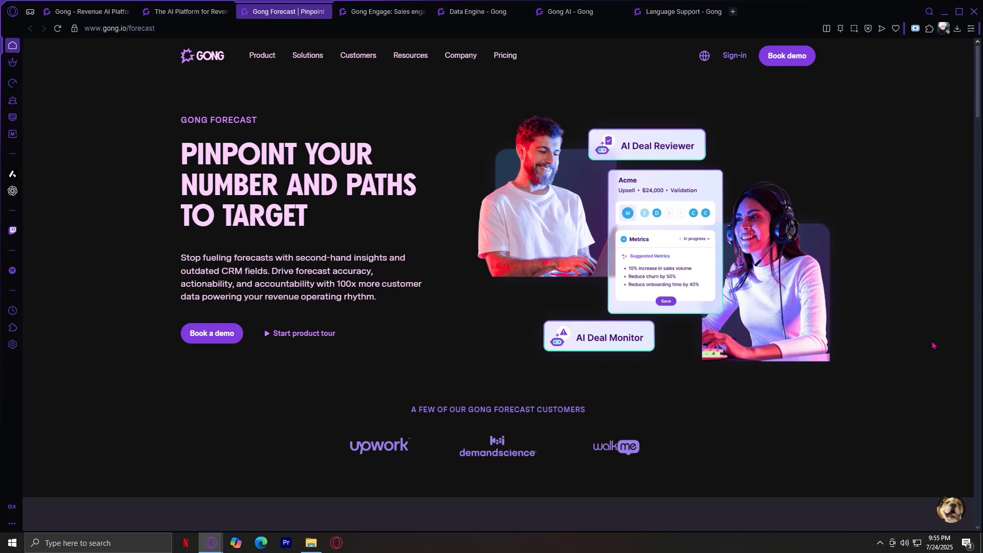
left_click(351, 13)
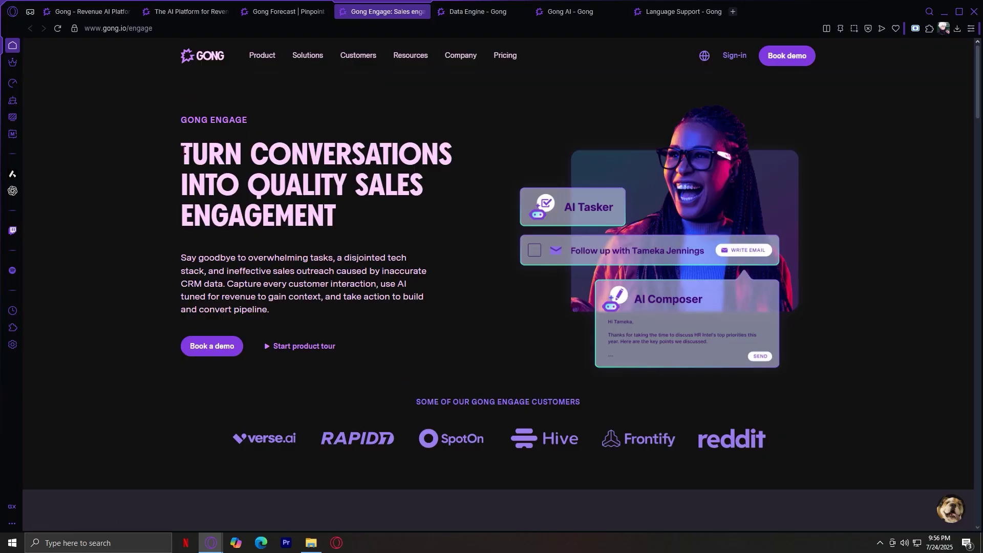
mouse_move(184, 154)
left_mouse_down()
mouse_move(451, 149)
mouse_move(463, 222)
left_mouse_up()
left_click(432, 287)
scroll(494, 354, "down", 5)
scroll(496, 352, "down", 1)
scroll(497, 349, "up", 2)
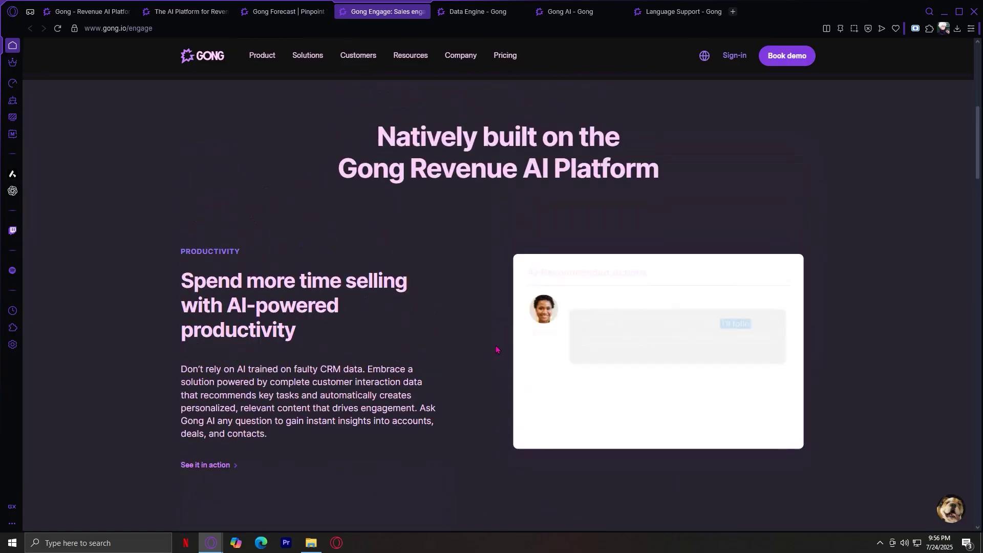
mouse_move(181, 282)
left_mouse_down()
mouse_move(410, 284)
mouse_move(417, 330)
left_mouse_up()
scroll(461, 315, "down", 4)
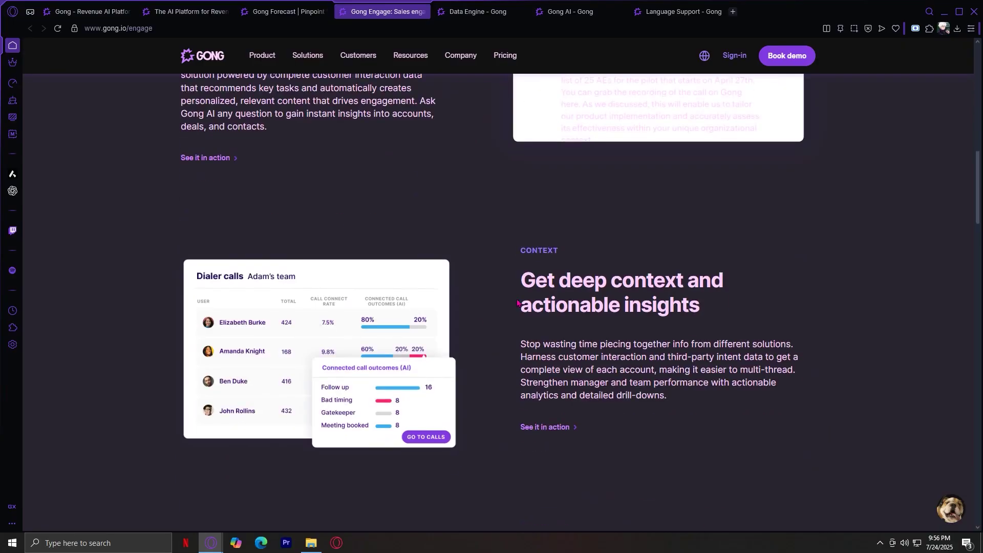
mouse_move(520, 281)
left_mouse_down()
mouse_move(761, 281)
mouse_move(766, 307)
left_mouse_up()
scroll(762, 306, "down", 2)
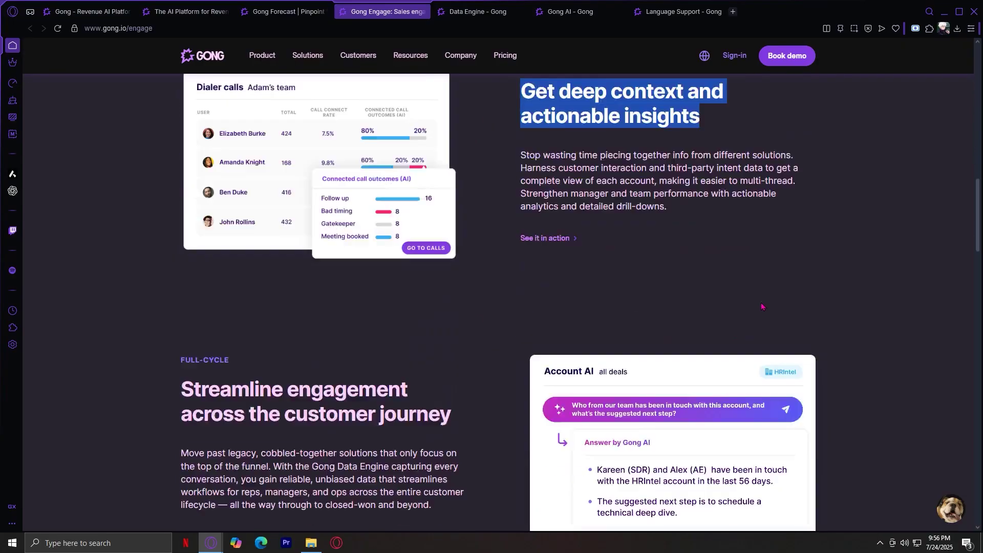
scroll(762, 307, "down", 1)
scroll(108, 320, "down", 1)
left_click_drag(181, 271, 472, 280)
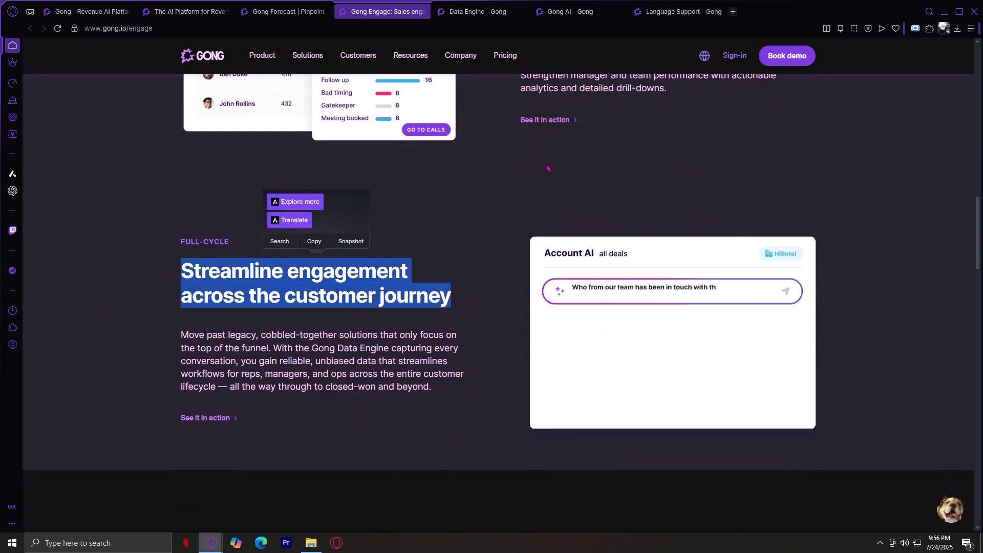
left_click(553, 184)
scroll(553, 184, "up", 2)
scroll(554, 184, "up", 3)
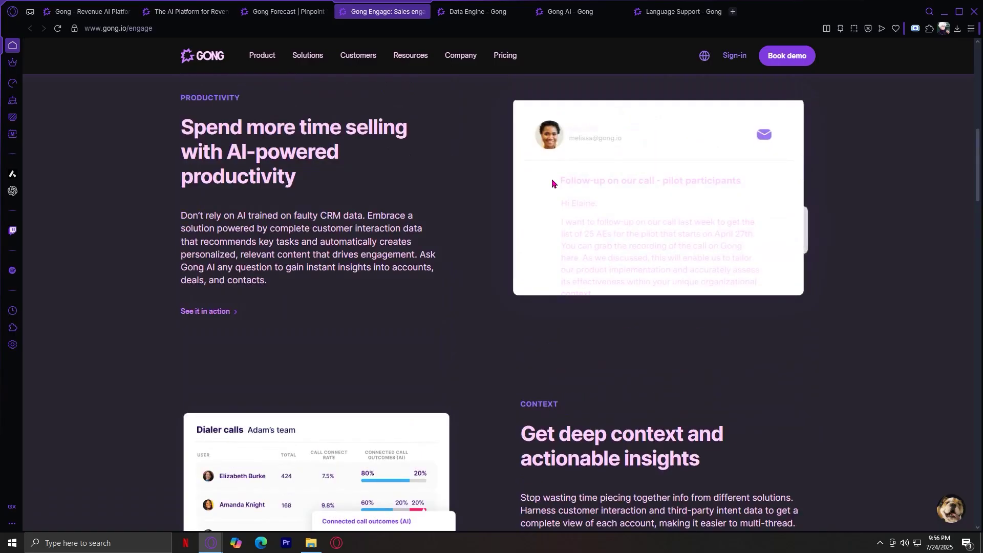
scroll(554, 184, "up", 3)
scroll(554, 184, "up", 2)
scroll(553, 184, "up", 2)
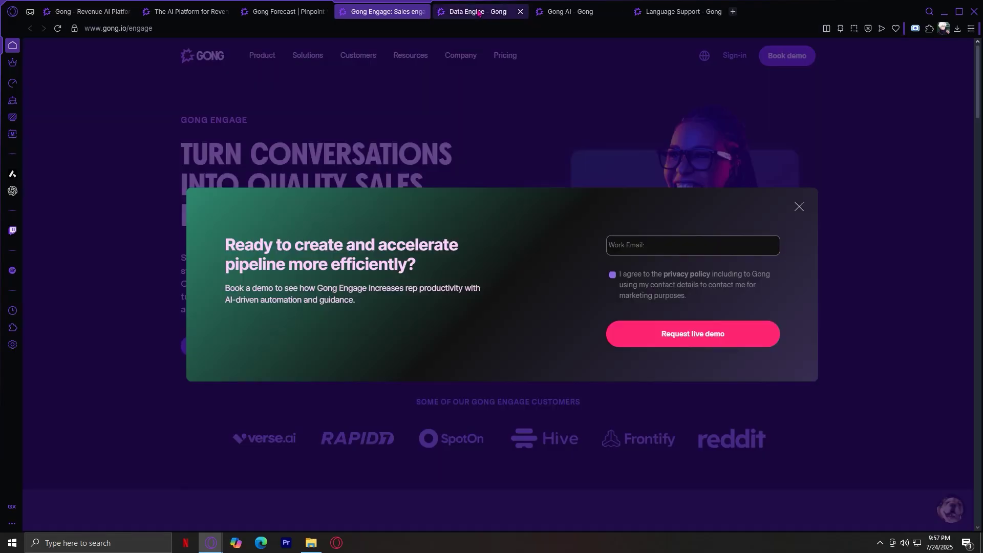
left_click(483, 11)
mouse_move(461, 55)
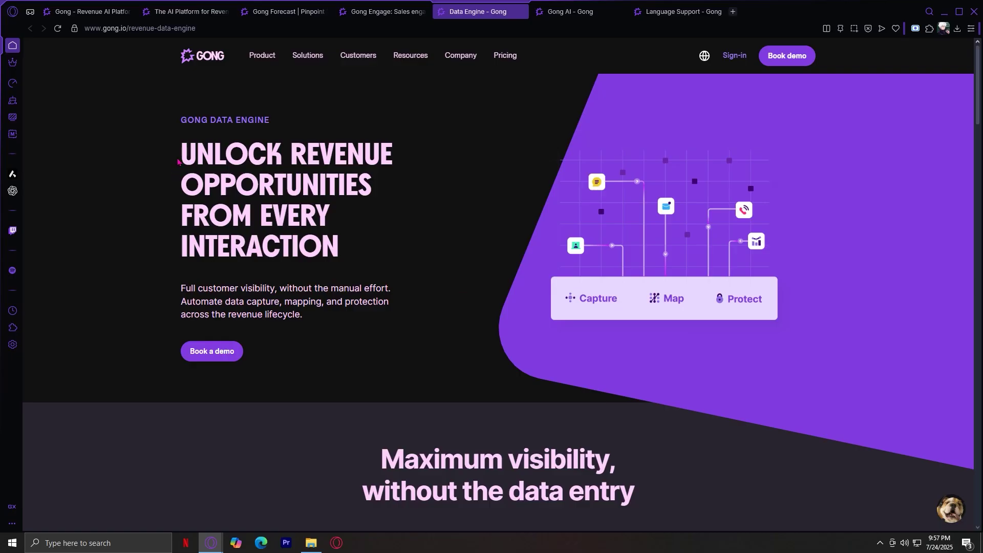
- Highlight and clear the Data Engine headline, then move to the Gong AI tab
mouse_move(177, 161)
left_mouse_down()
mouse_move(405, 149)
mouse_move(428, 182)
left_mouse_up()
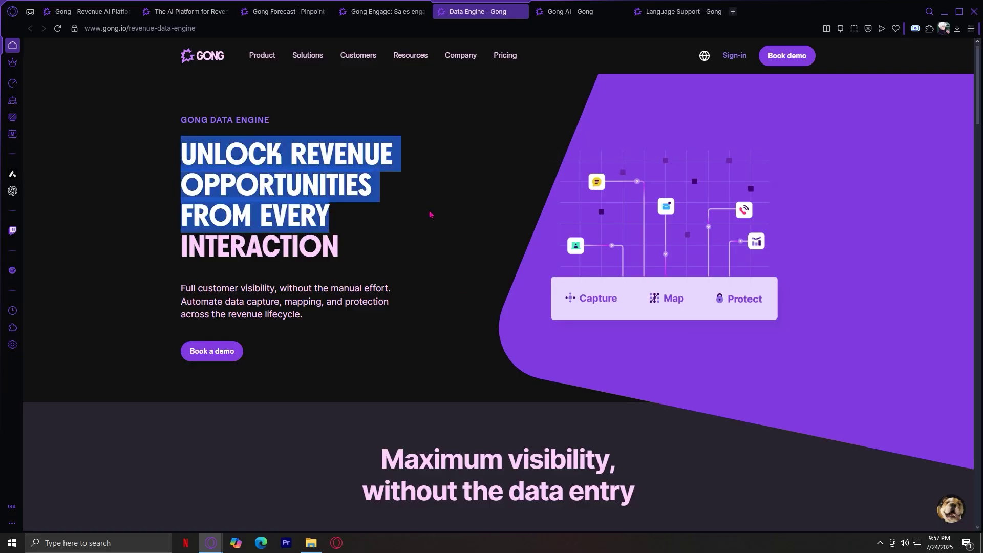
left_click_drag(428, 182, 433, 258)
left_click(198, 288)
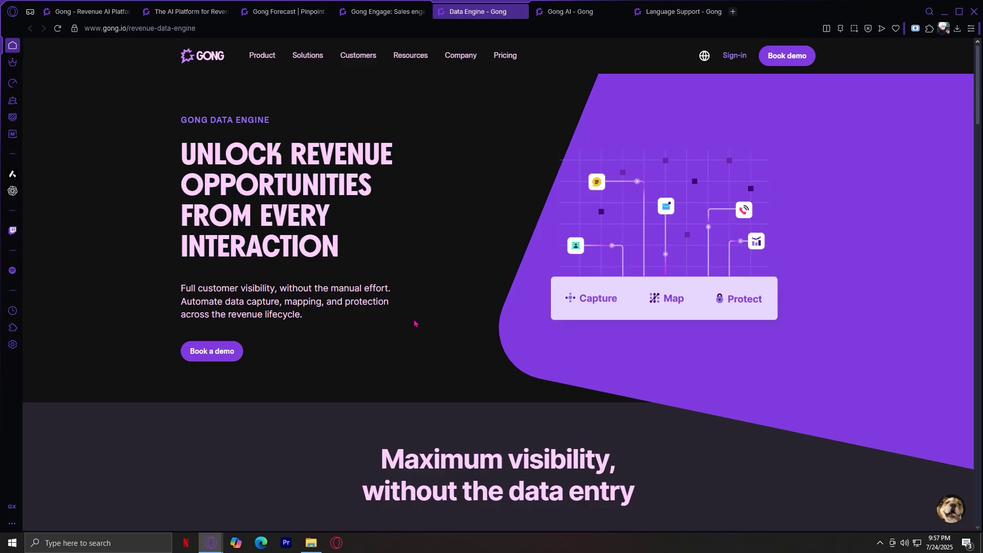
scroll(420, 307, "down", 5)
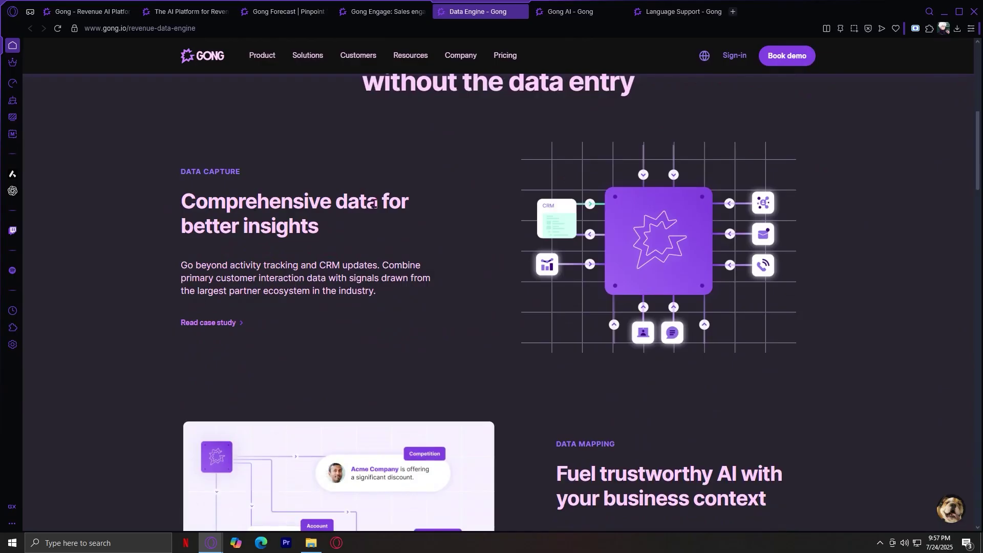
scroll(415, 262, "down", 3)
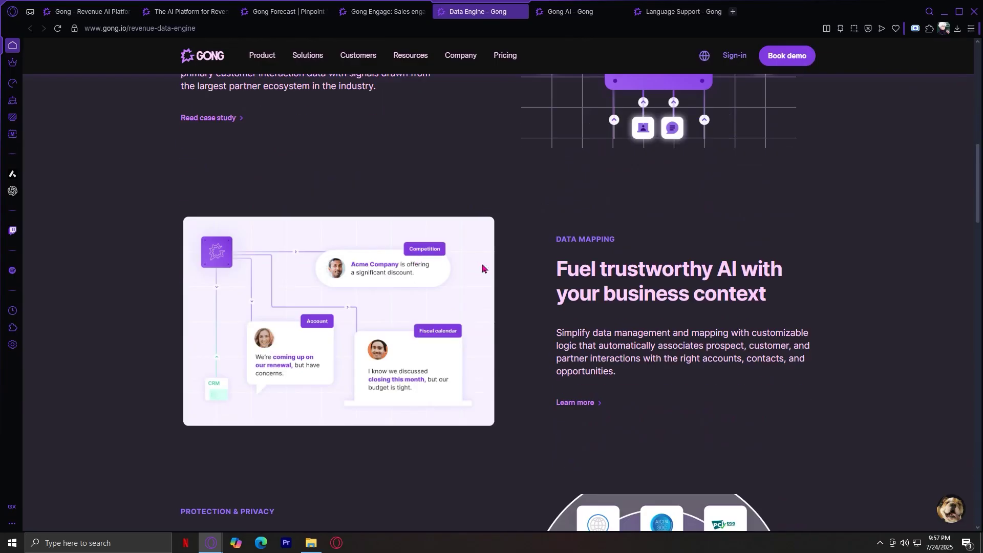
scroll(483, 269, "down", 5)
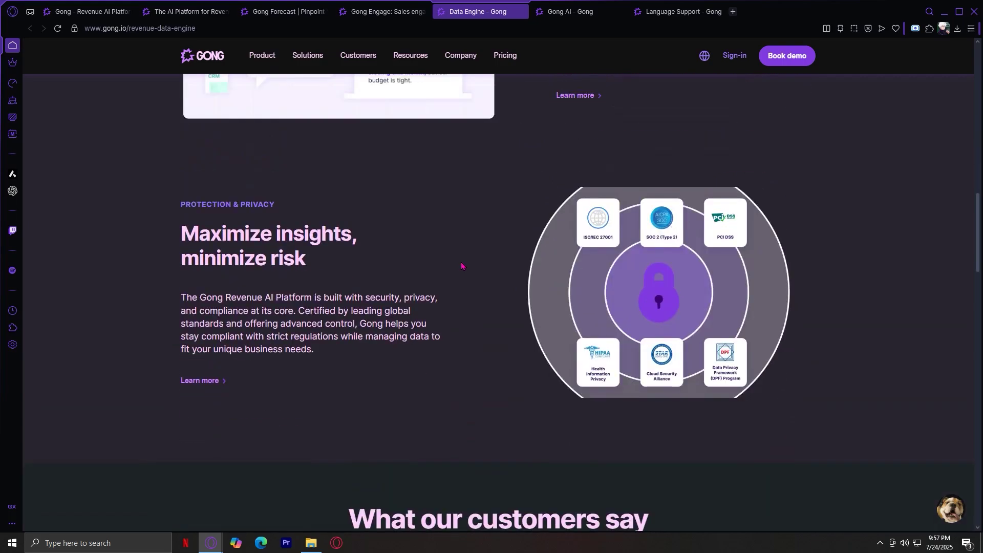
scroll(462, 266, "up", 8)
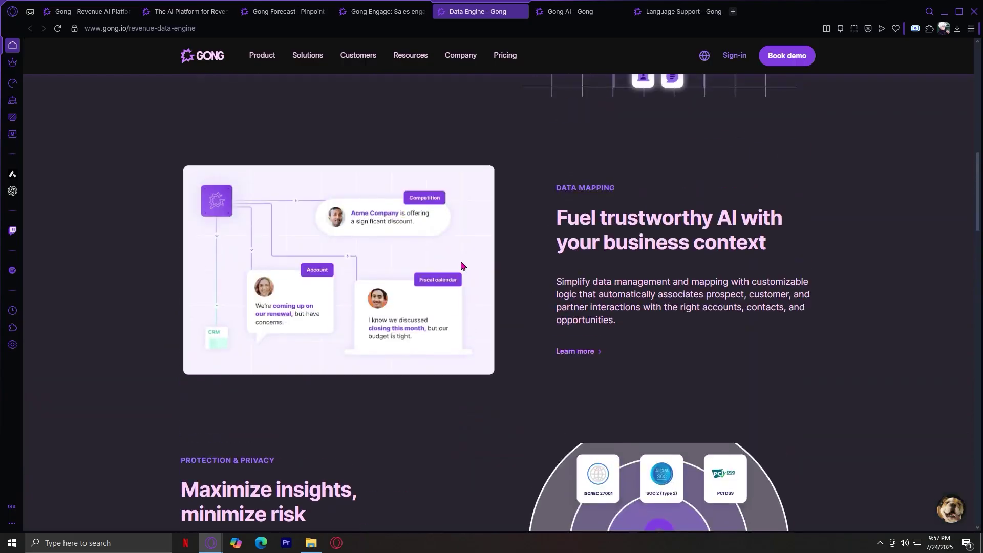
scroll(462, 266, "up", 3)
scroll(462, 266, "up", 4)
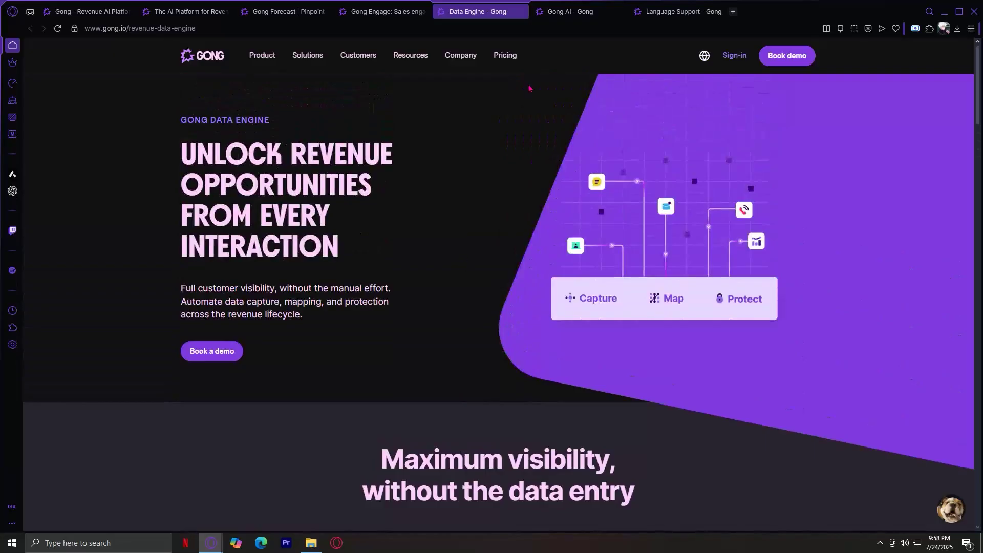
left_click(573, 12)
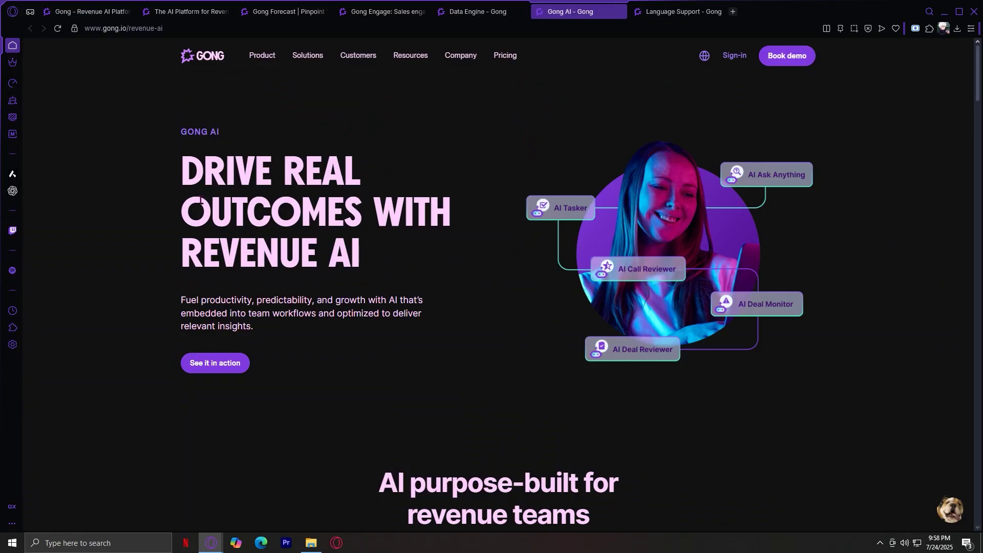
- Highlight and clear the 'Drive real outcomes with Revenue AI' heading, then go to Language Support
left_click_drag(182, 180, 483, 250)
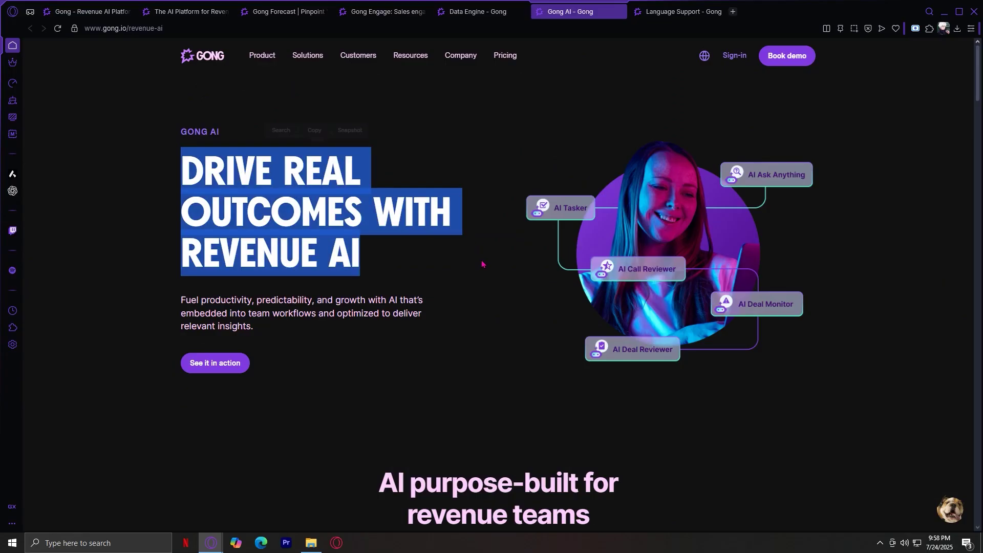
left_click(483, 321)
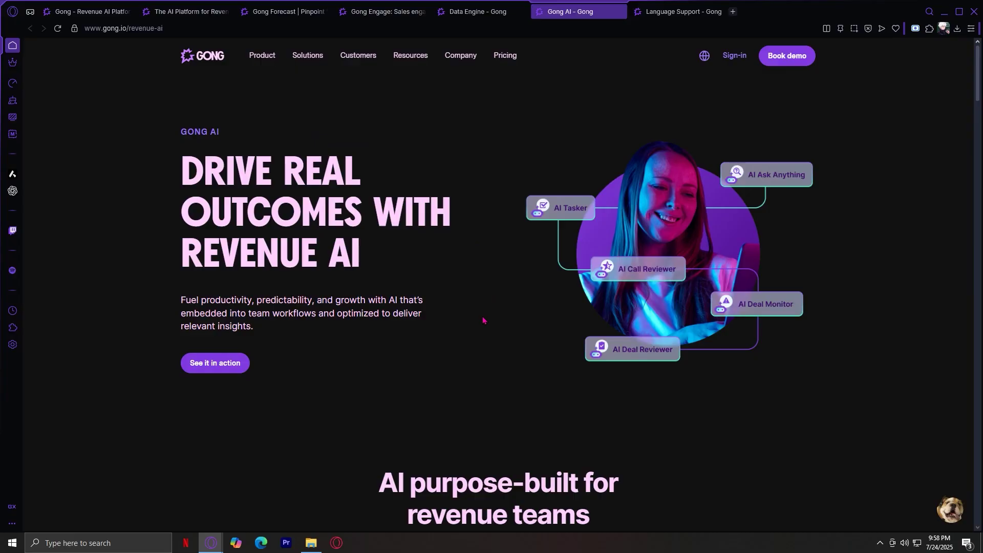
scroll(484, 320, "down", 5)
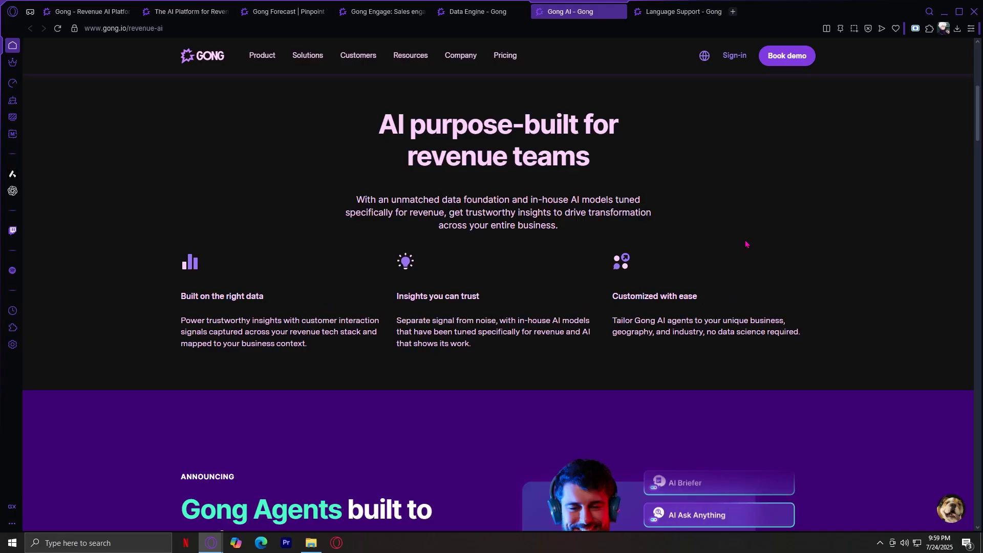
left_click(680, 10)
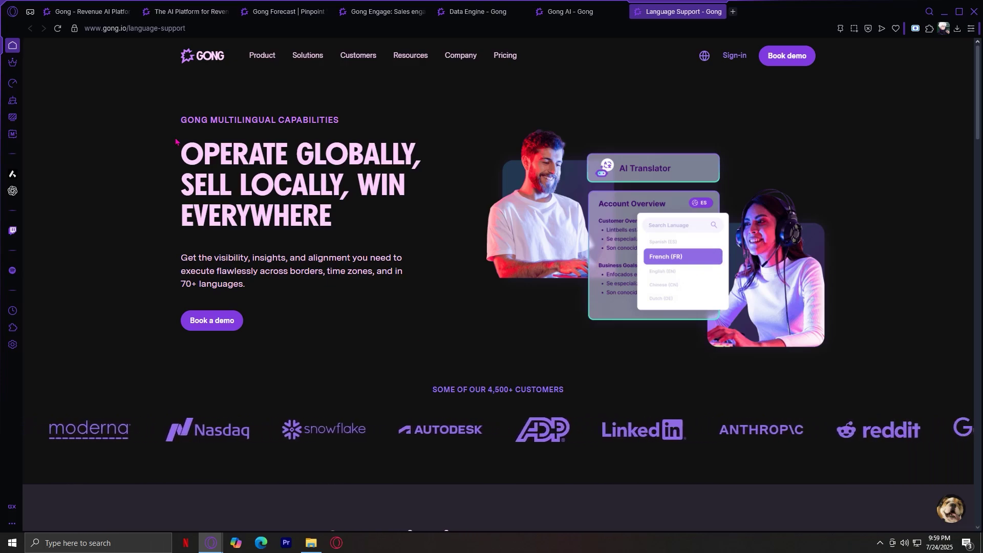
- Highlight the 'Operate globally, sell locally, win everywhere' headline, then return to the Gong homepage
left_click_drag(176, 141, 443, 162)
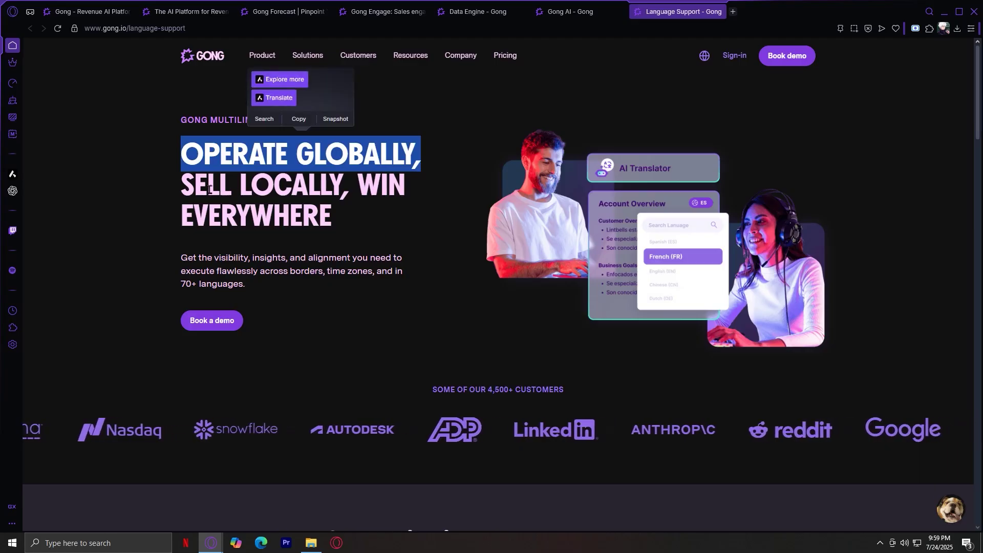
left_click_drag(182, 185, 332, 223)
left_click(414, 244)
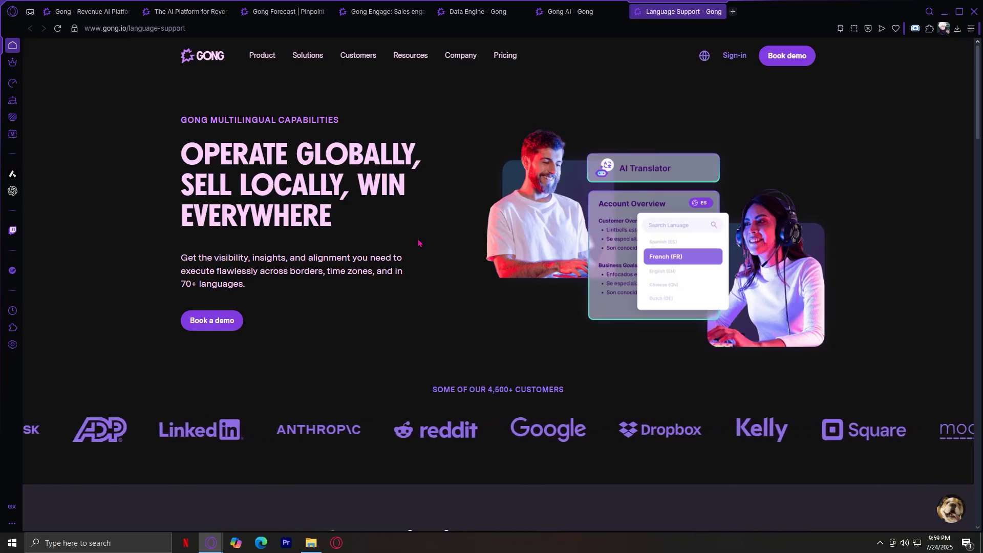
scroll(418, 243, "down", 5)
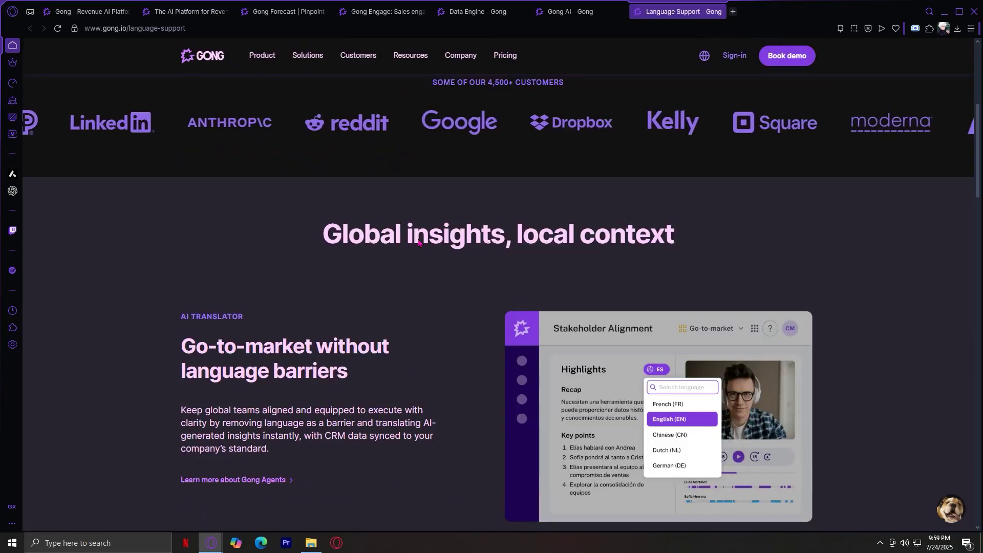
scroll(384, 246, "down", 1)
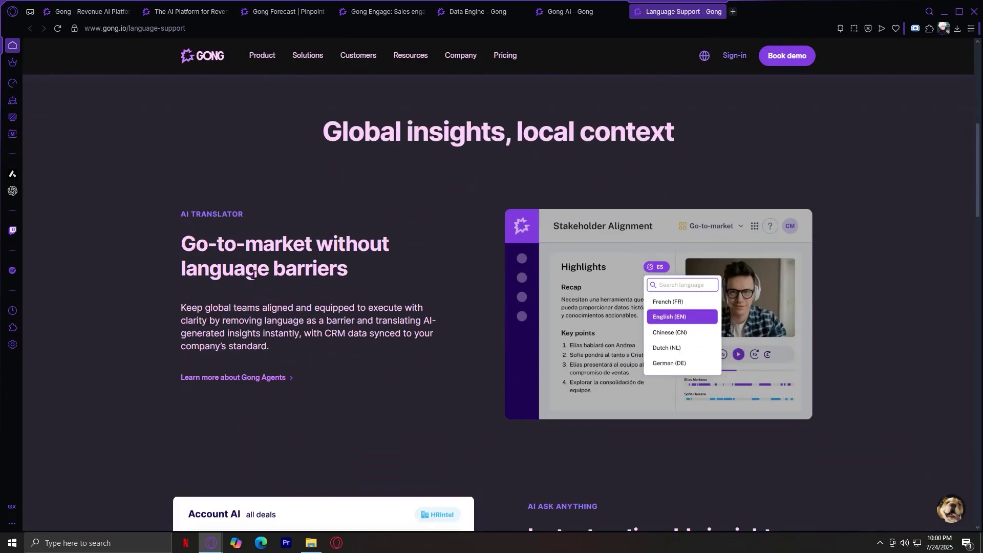
scroll(384, 270, "down", 1)
scroll(461, 231, "down", 3)
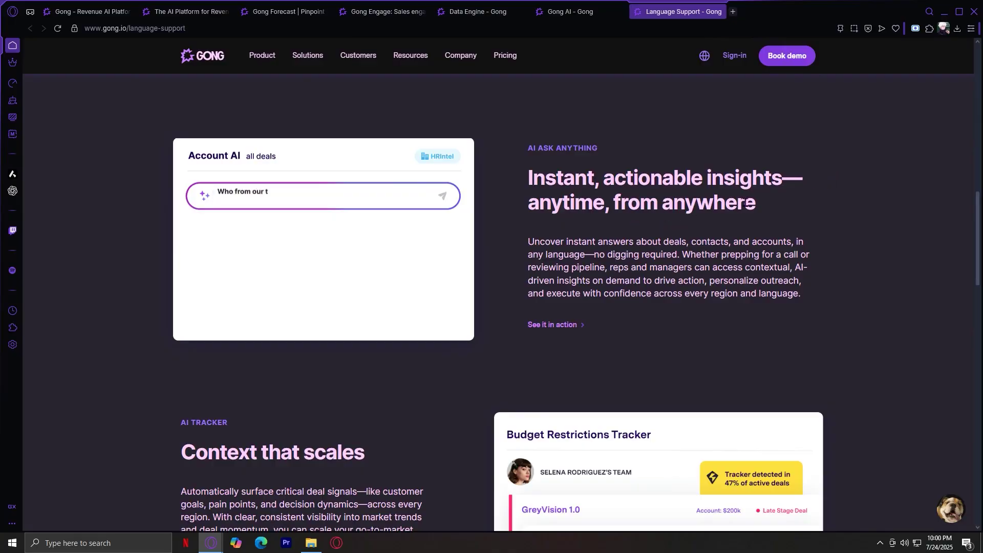
scroll(660, 206, "down", 3)
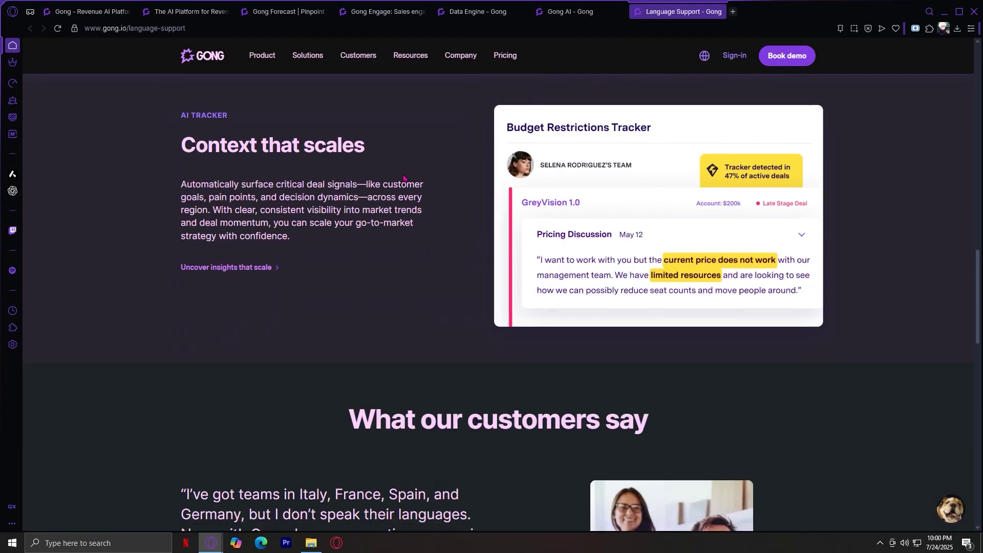
scroll(570, 205, "up", 4)
scroll(570, 206, "up", 1)
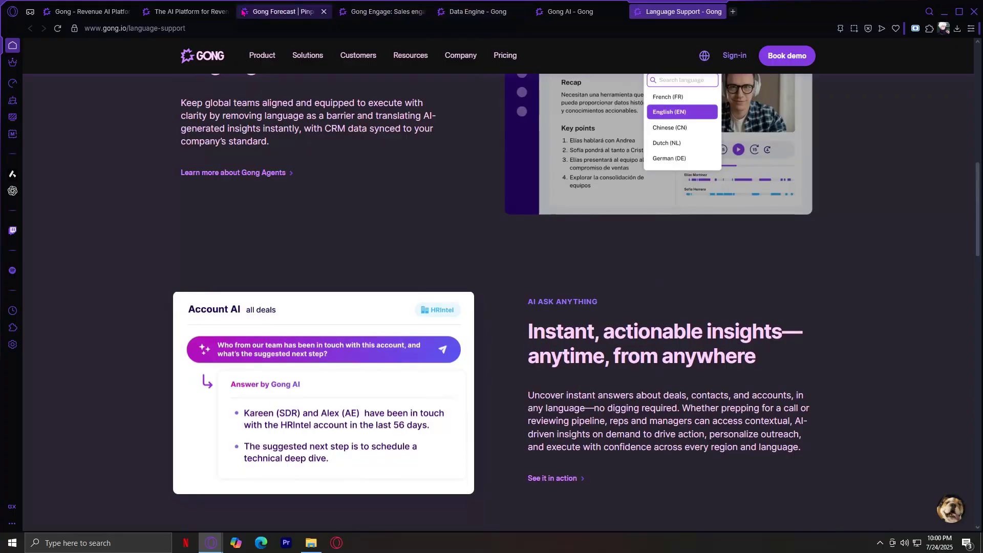
left_click(69, 13)
mouse_move(262, 55)
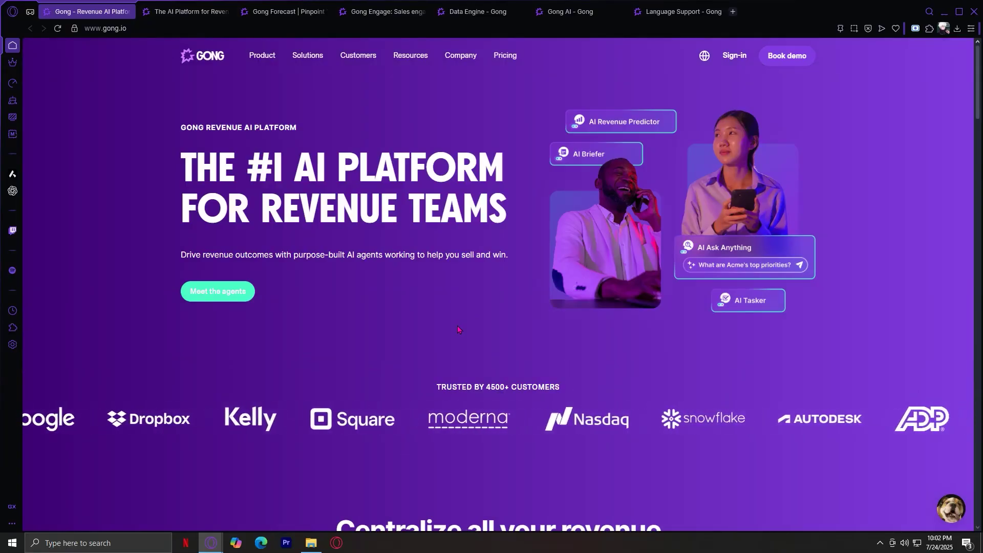
scroll(458, 330, "down", 5)
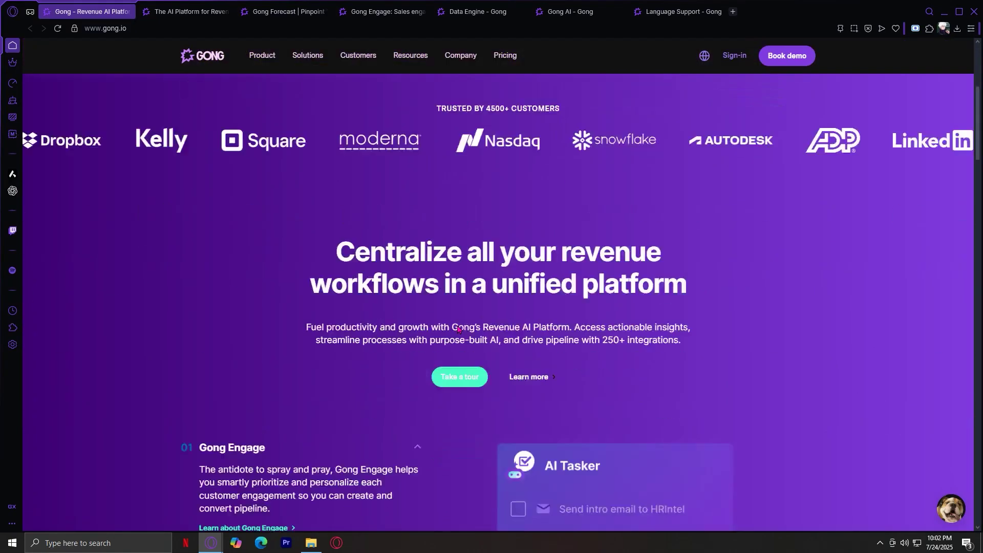